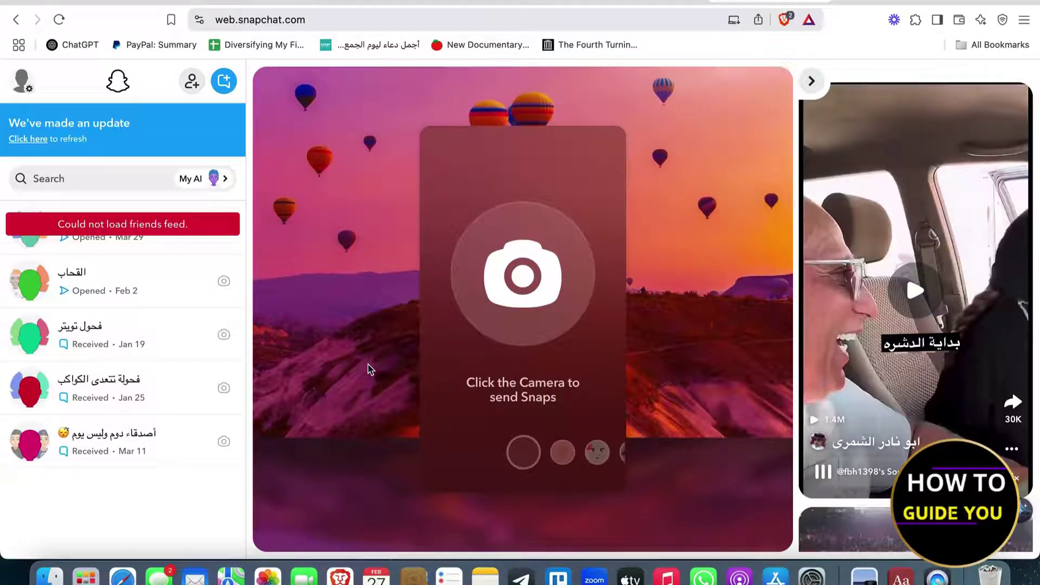
- Go to Brave's Settings and move from Appearance to the Privacy and security section
click(1024, 20)
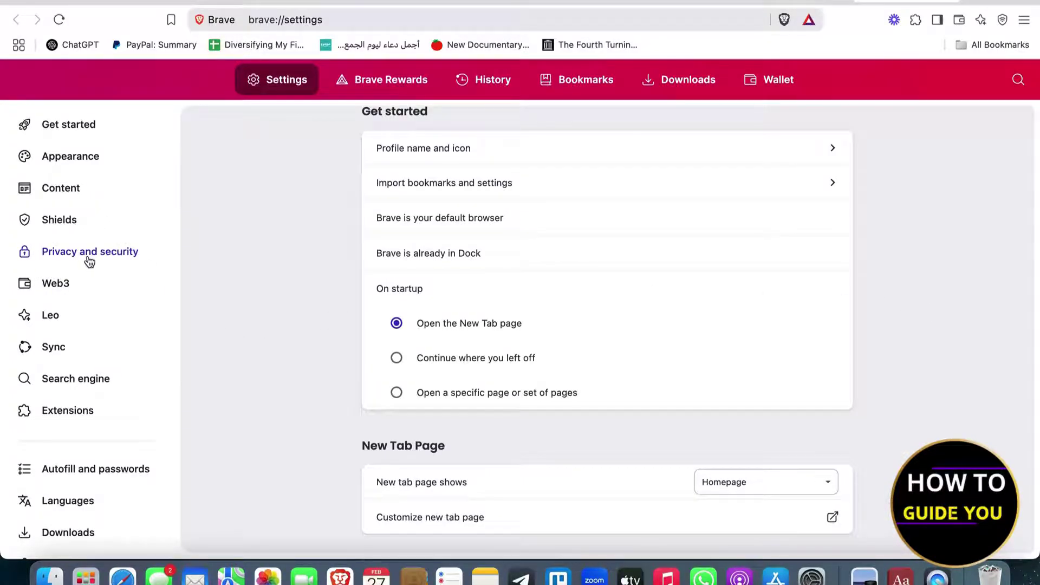
click(69, 158)
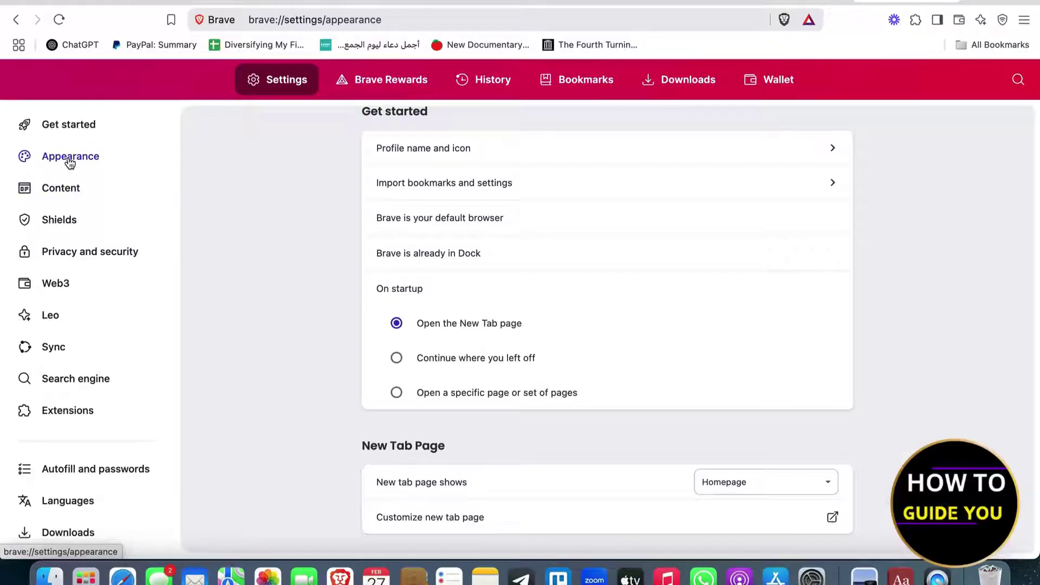
scroll(411, 323, down, 5)
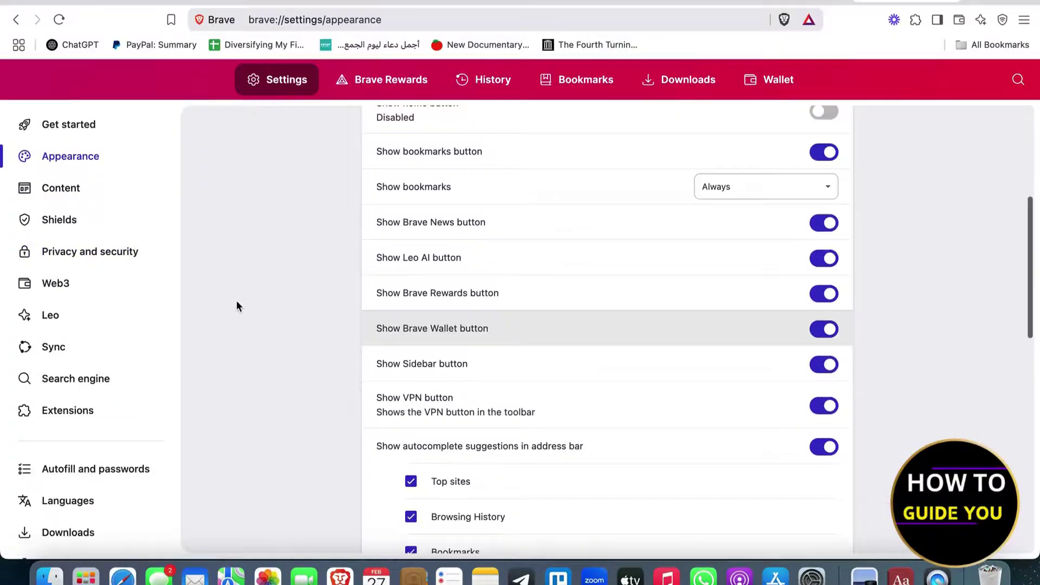
click(121, 263)
scroll(290, 274, up, 5)
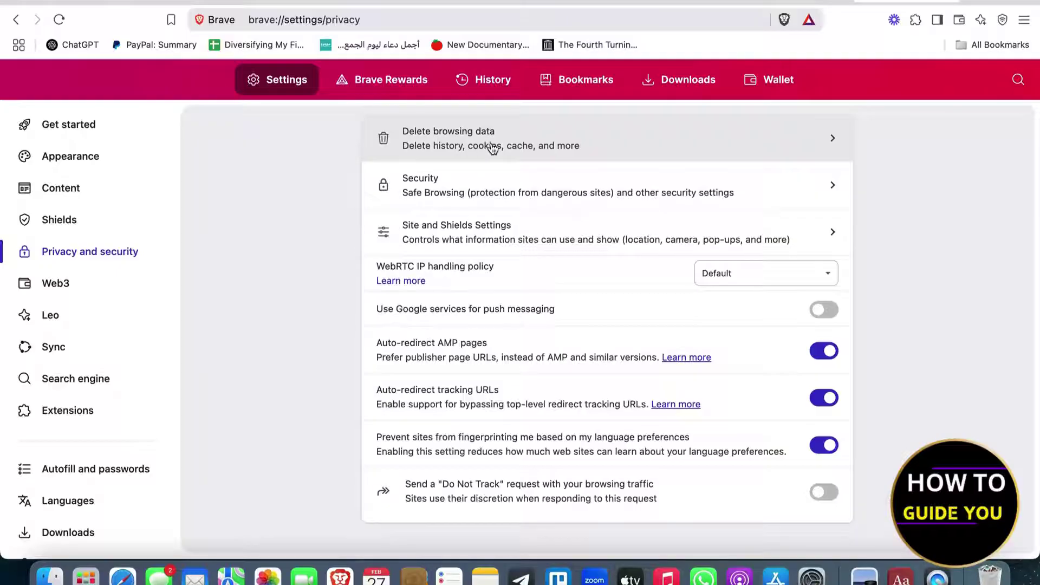
- Set up Delete browsing data for All time with Cookies and other site data ticked
click(491, 146)
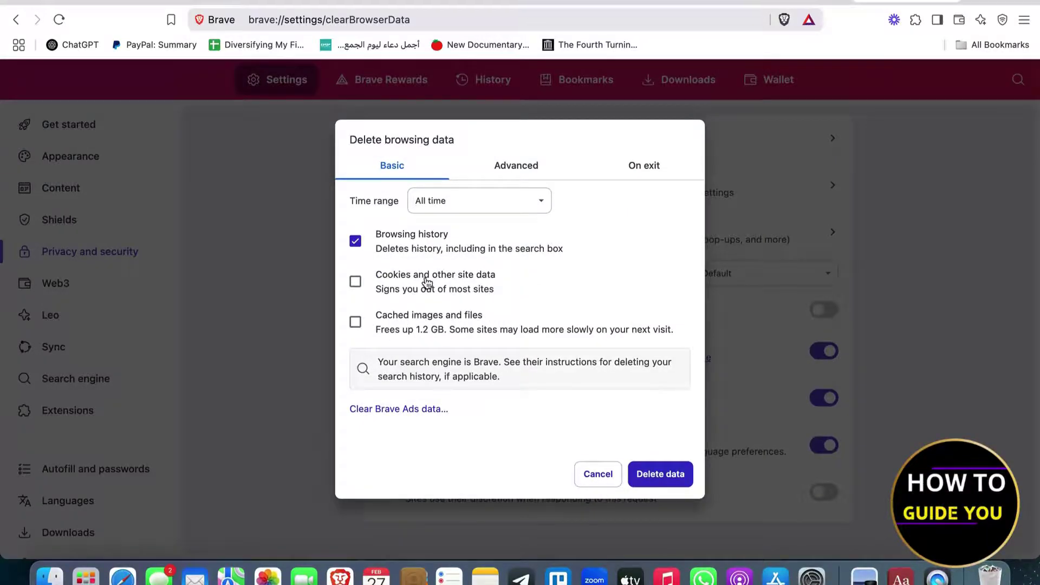
click(472, 285)
- Check the installed extensions and the Shields panel for web.snapchat.com, closing each afterwards
click(914, 23)
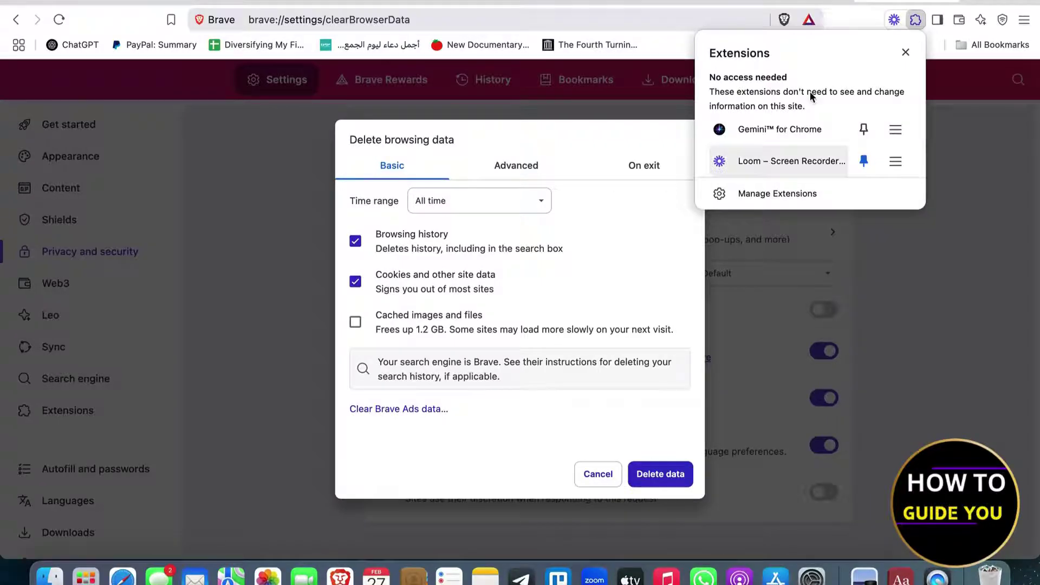
click(780, 20)
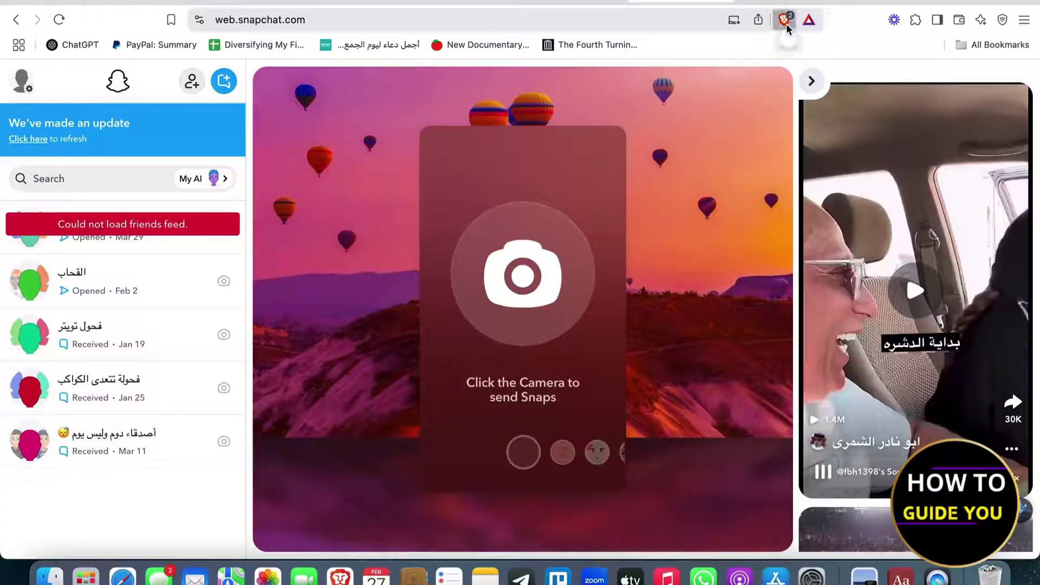
click(785, 23)
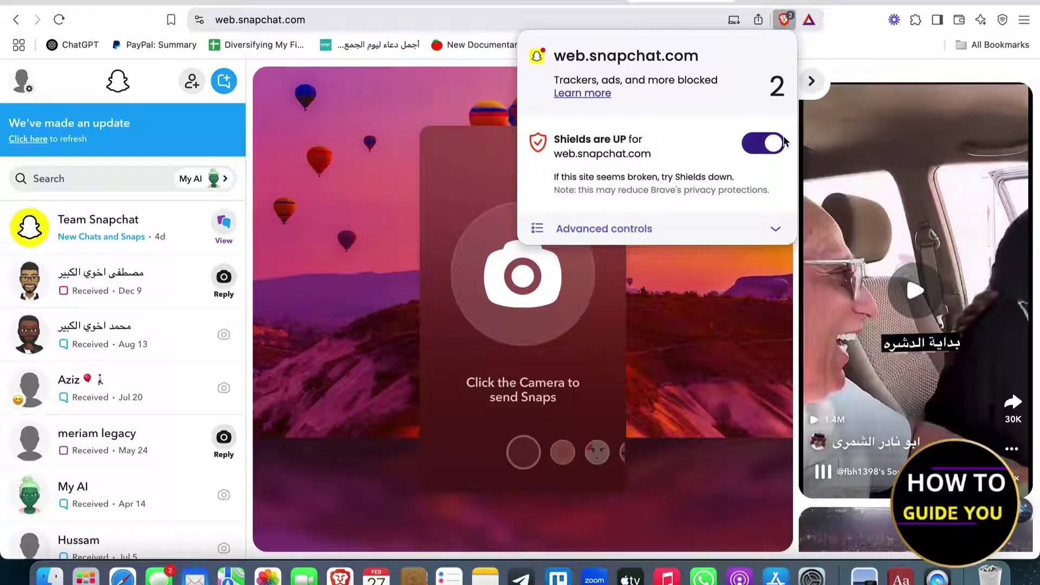
click(874, 40)
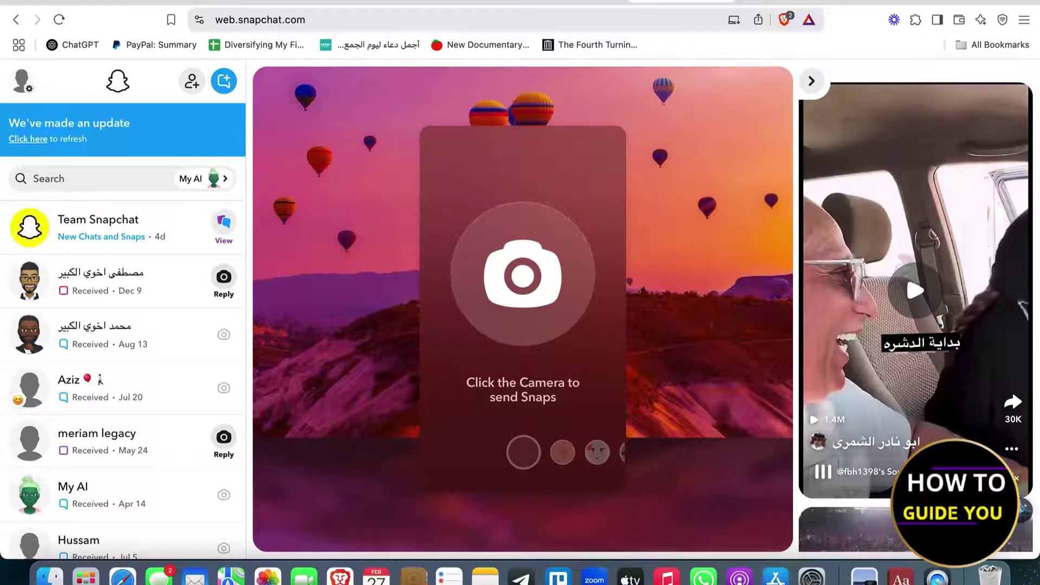
- Back out of quitting Brave and bring up the Mac's Apple menu with restart options
click(32, 2)
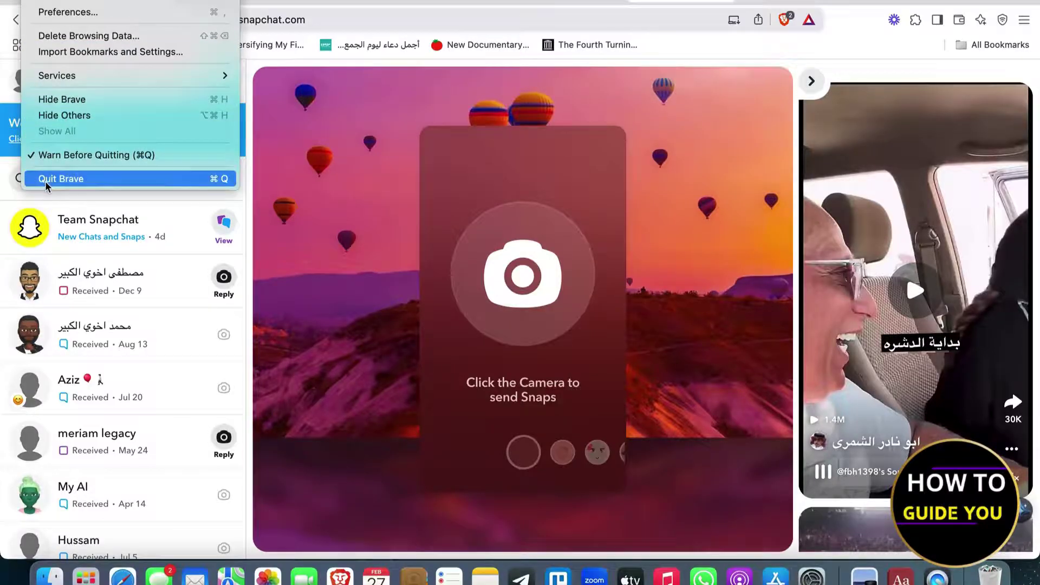
click(603, 3)
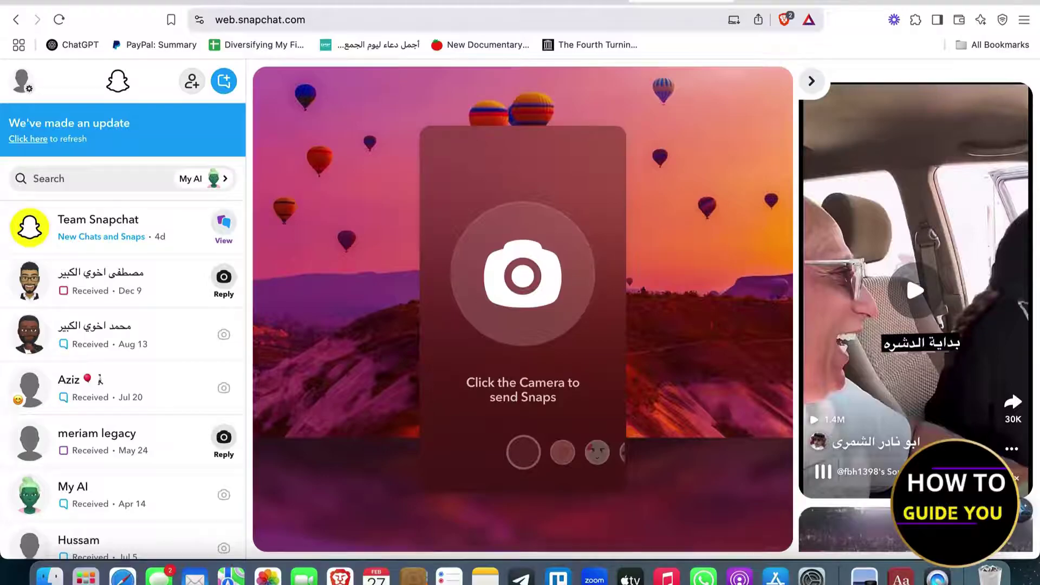
click(10, 0)
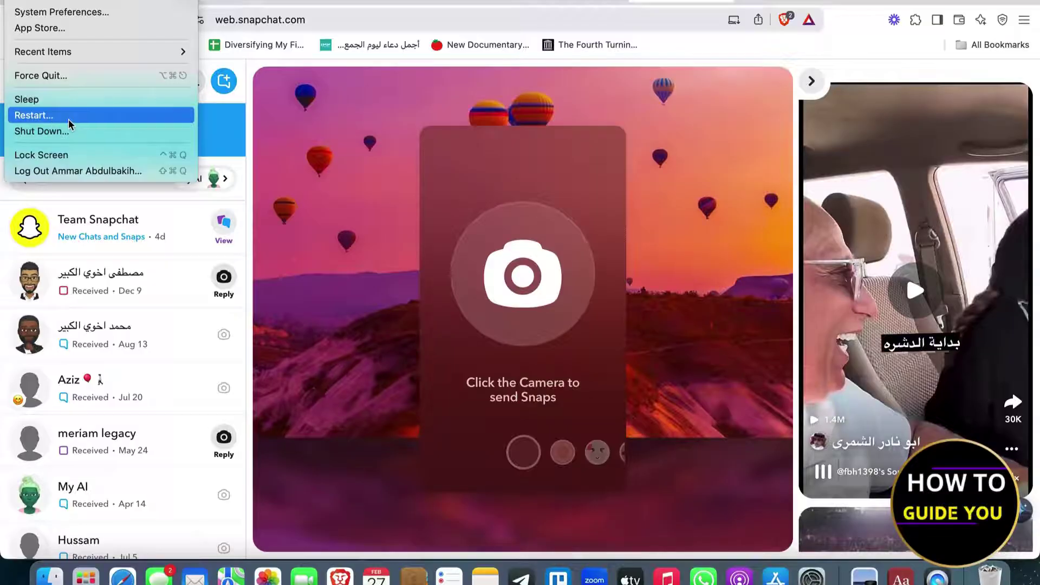
- Close the Apple menu without restarting and dismiss the Wi-Fi network list
click(34, 116)
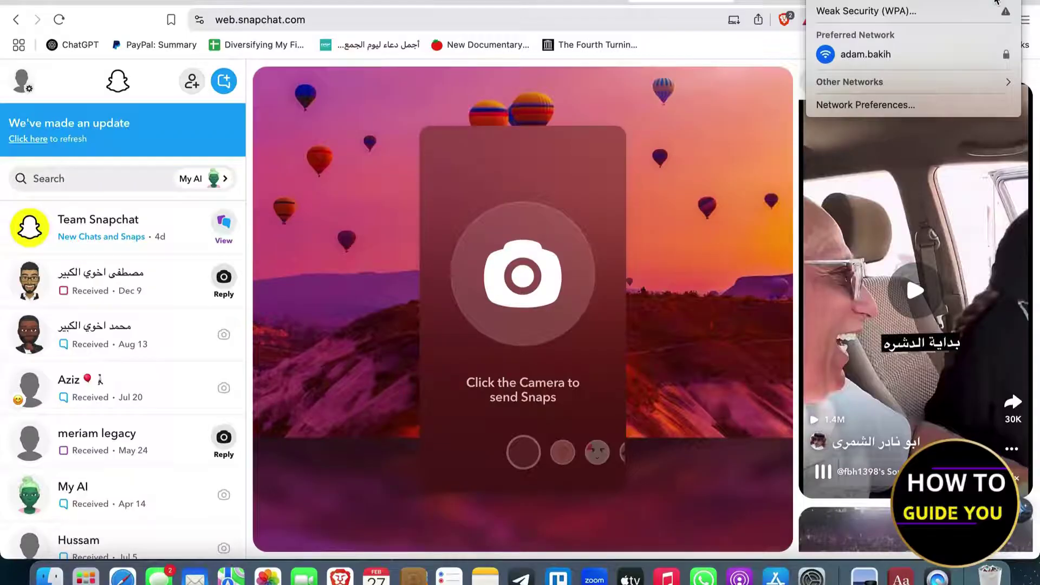
key(Escape)
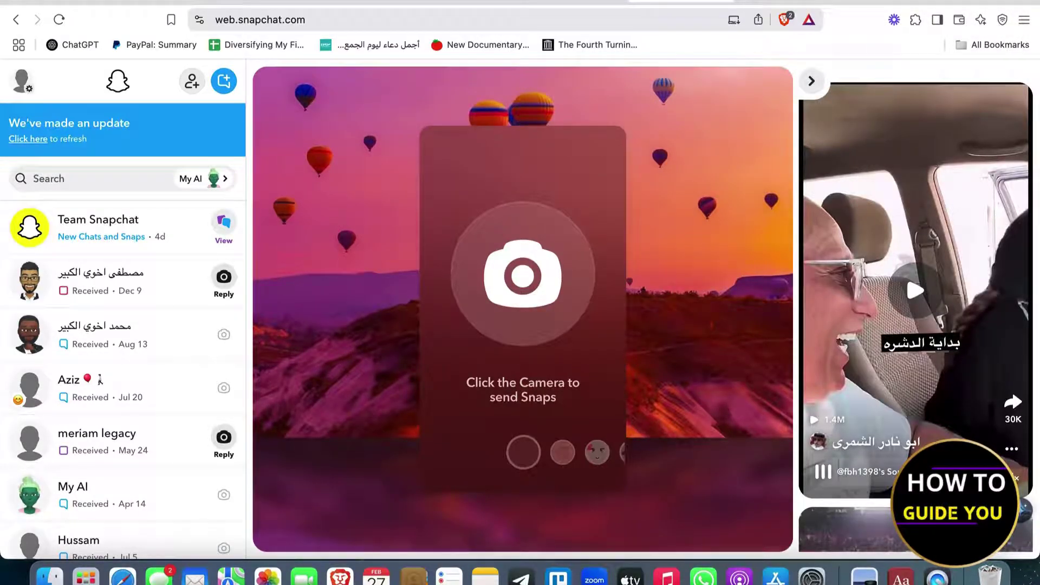
- On the Downdetector tab, go to the local sa.downdetector.com site in English without future prompts
click(766, 3)
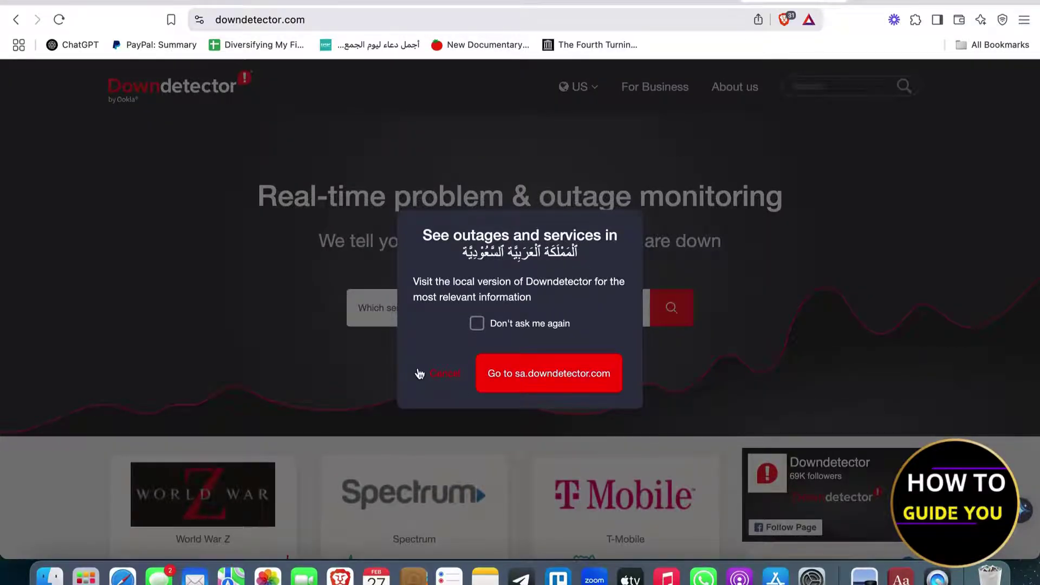
click(503, 324)
click(492, 376)
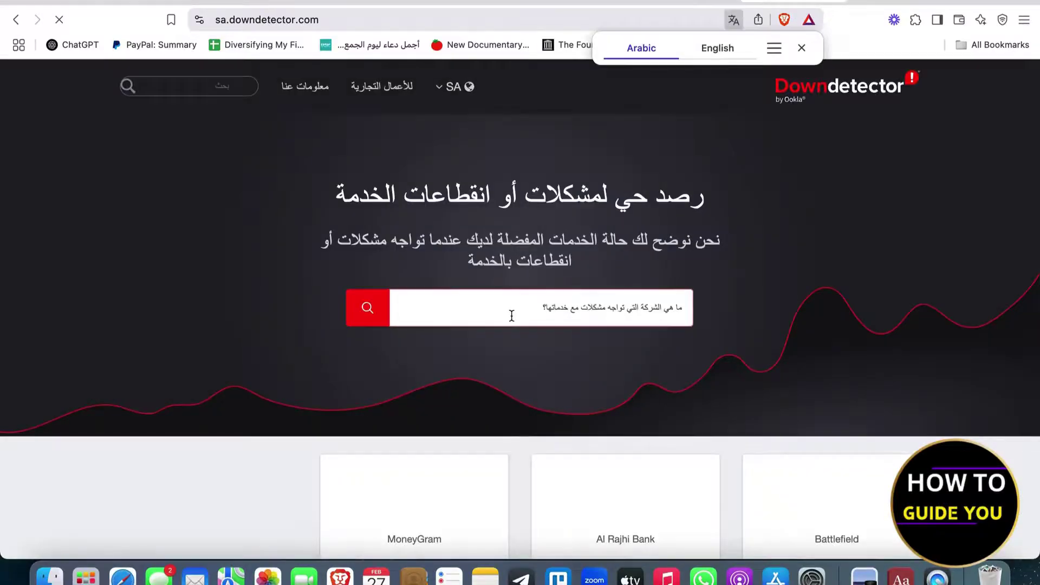
click(703, 48)
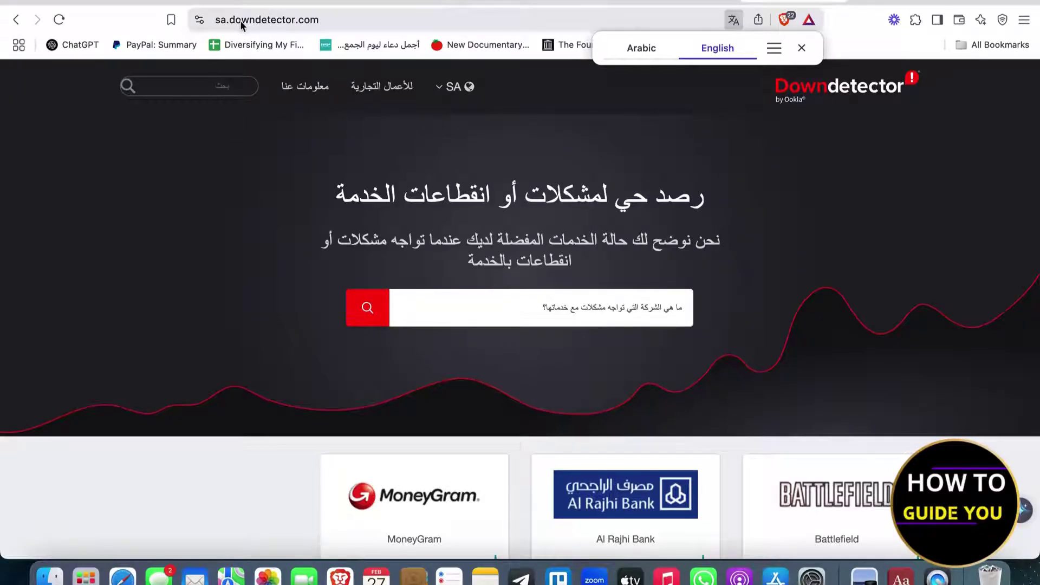
- Search Downdetector for 'snapchat' to reach its service status page
click(458, 308)
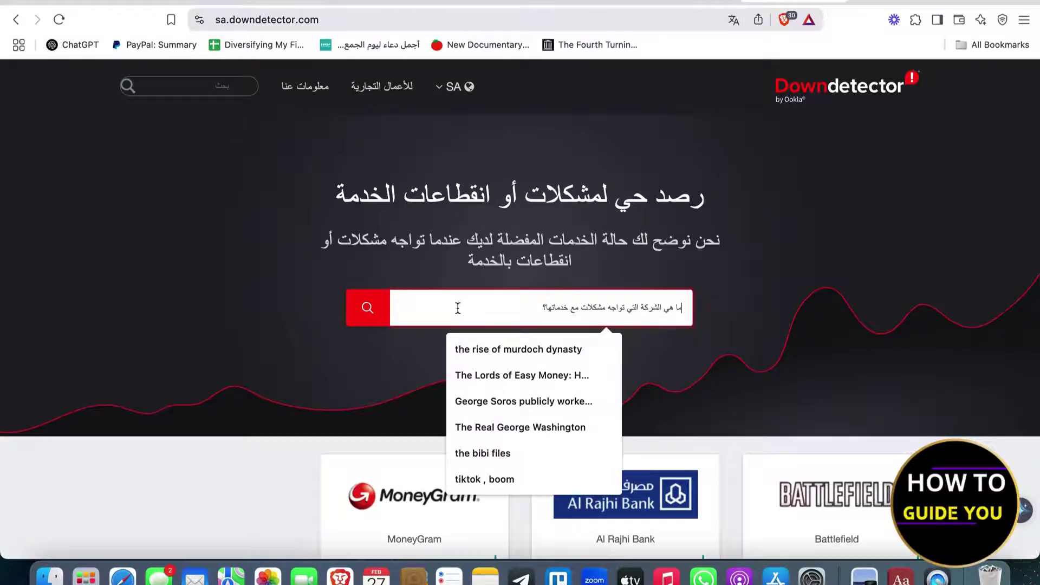
text(sn)
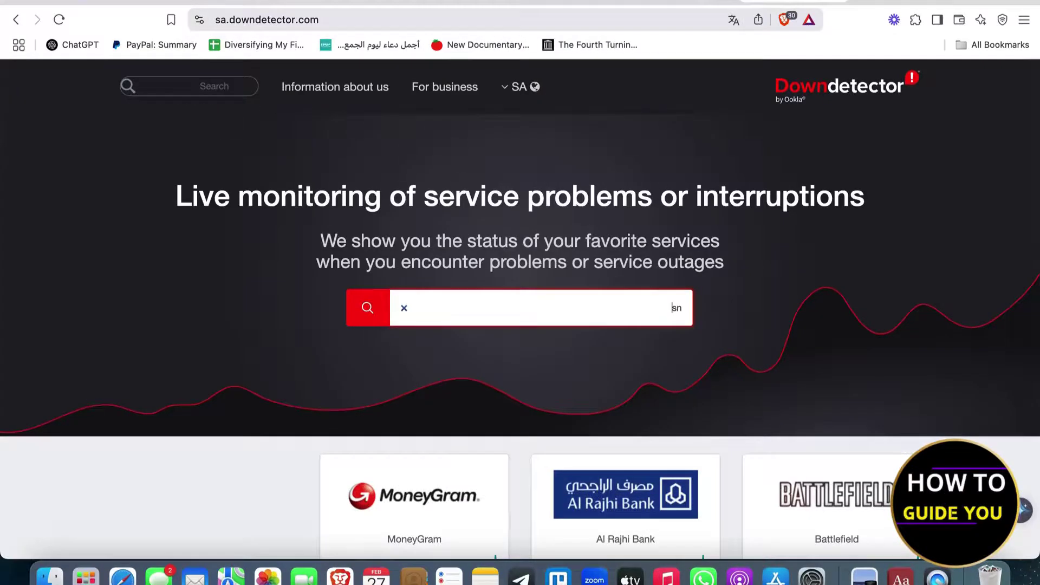
text(apchat)
key(Return)
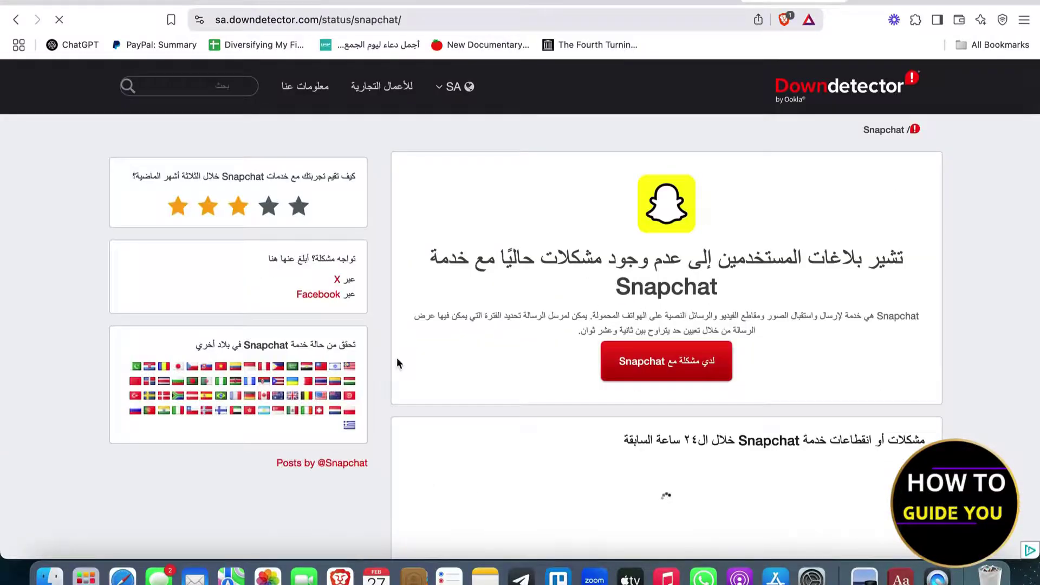
- Translate the Snapchat status page into English
scroll(478, 370, down, 2)
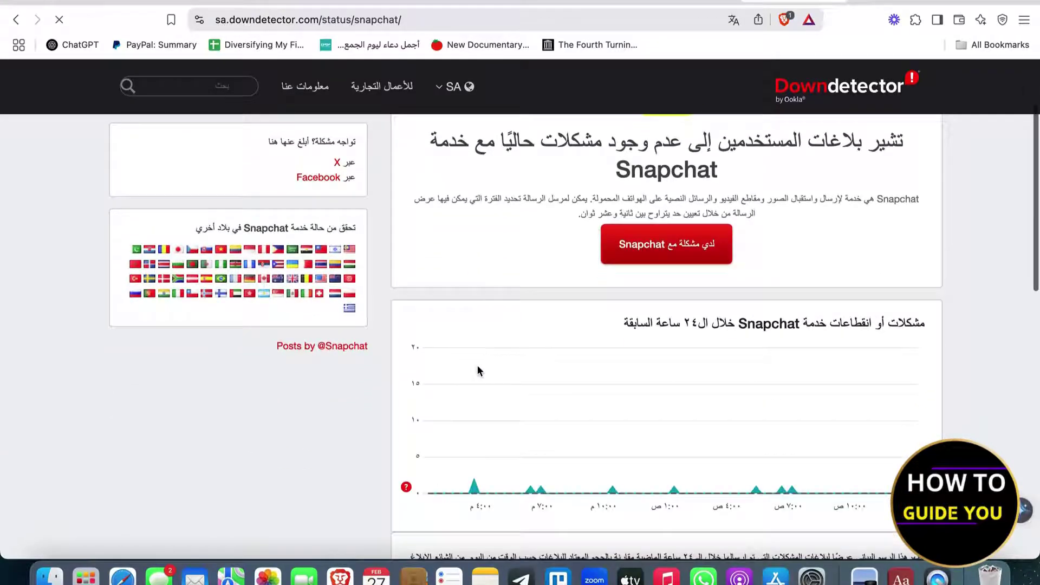
scroll(477, 370, up, 3)
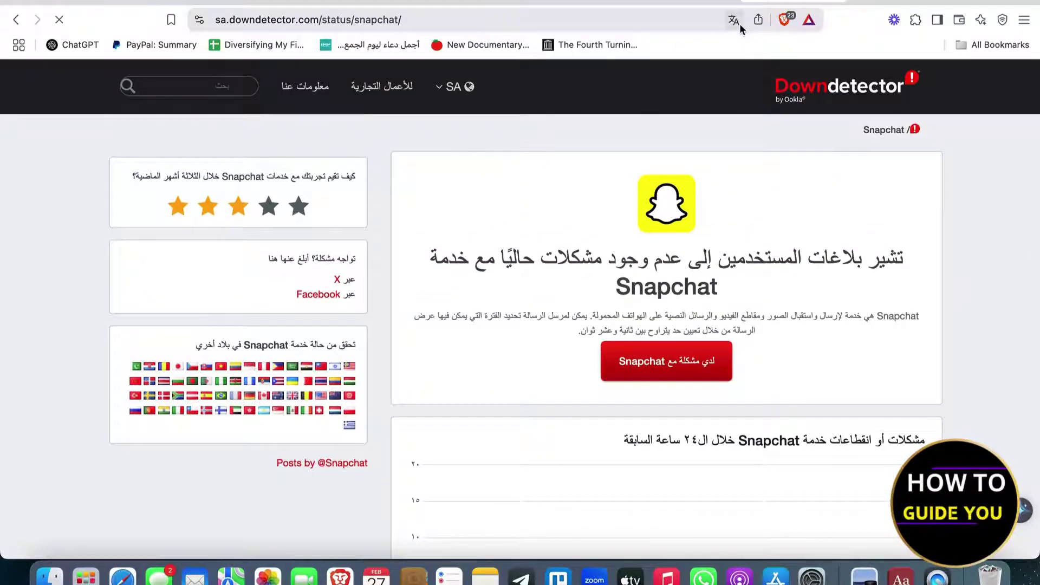
click(733, 20)
click(714, 50)
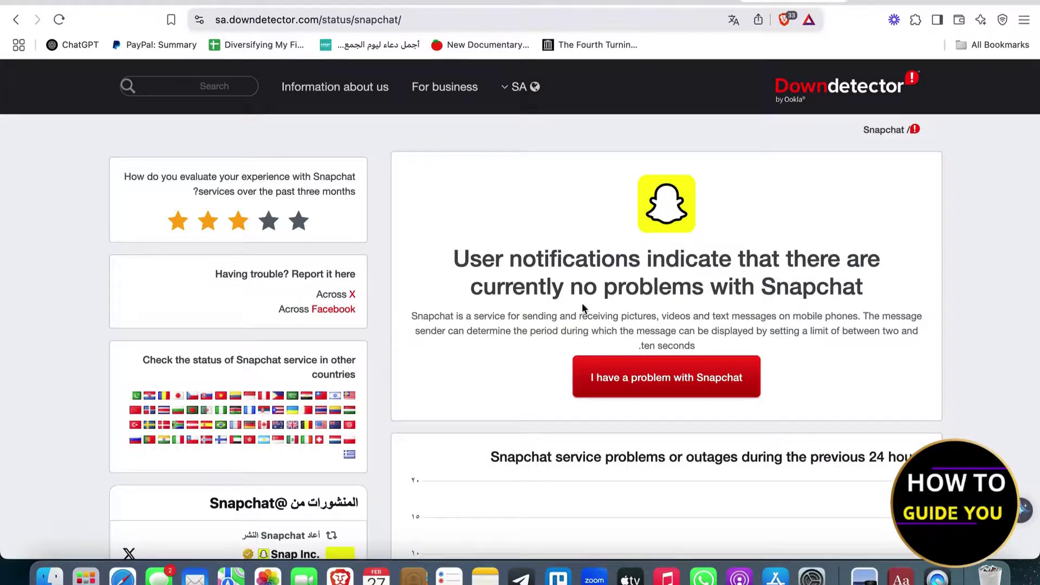
- Review the 24-hour outage graph and reported problems, showing Server Connection at 100%
scroll(756, 293, down, 5)
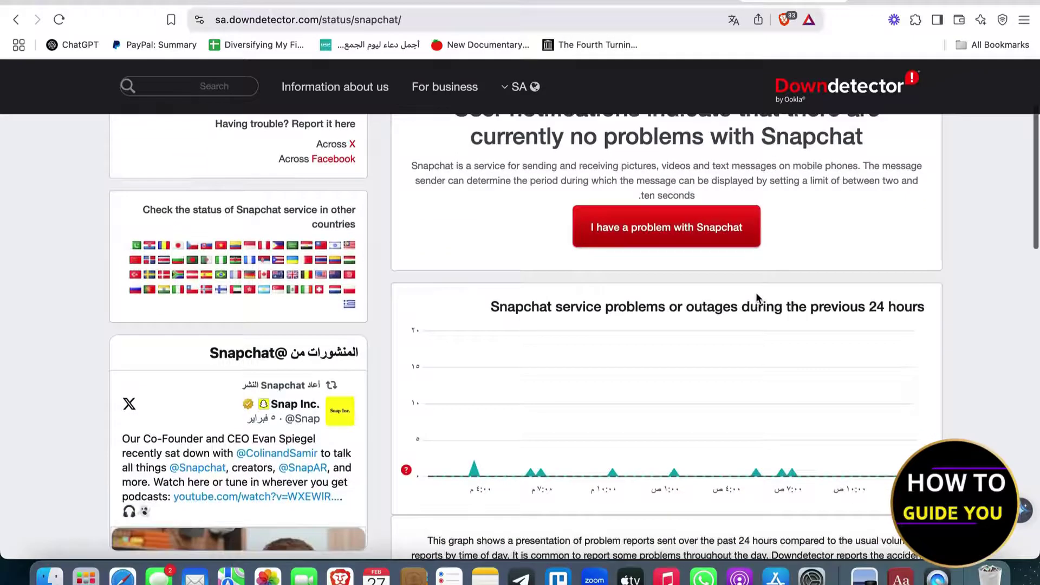
scroll(757, 298, down, 2)
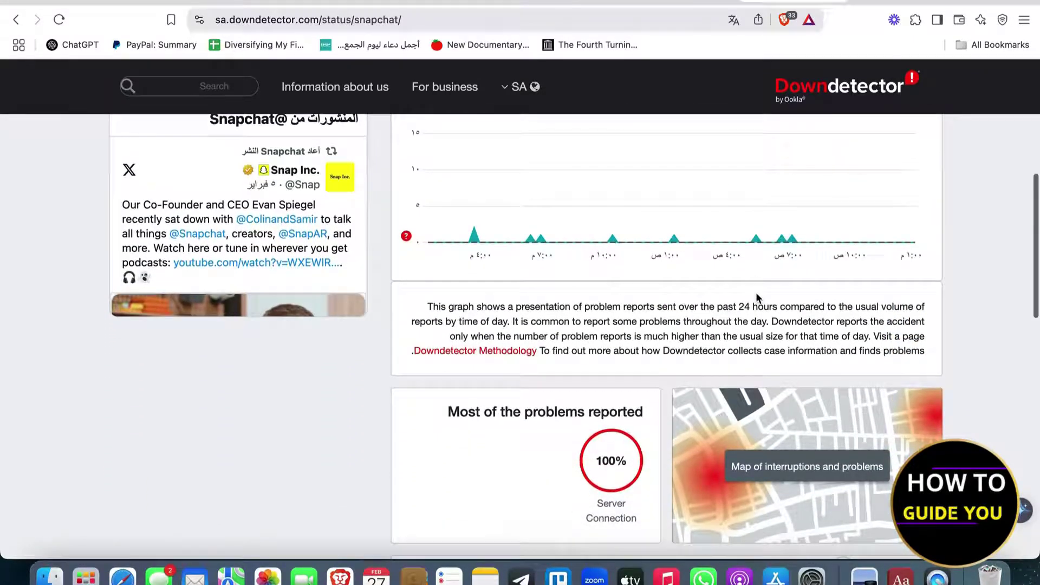
scroll(757, 298, up, 3)
scroll(755, 292, up, 3)
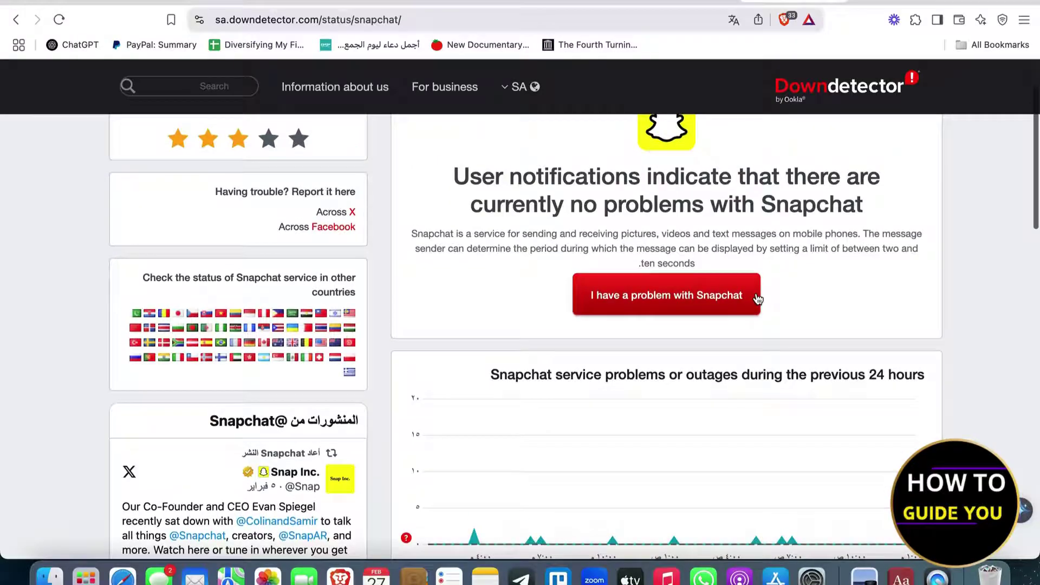
scroll(755, 293, down, 2)
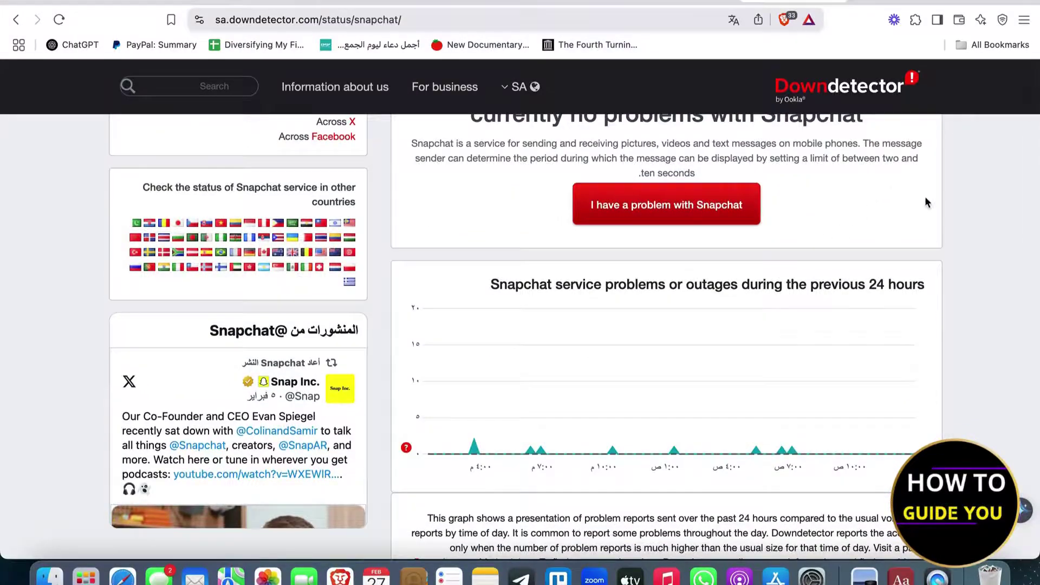
scroll(898, 247, down, 3)
scroll(900, 253, down, 6)
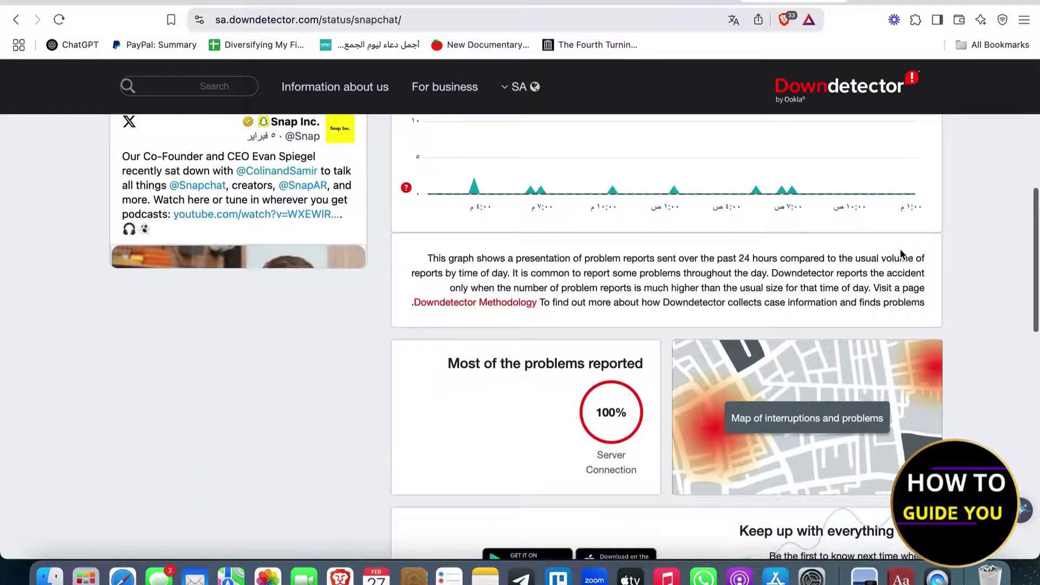